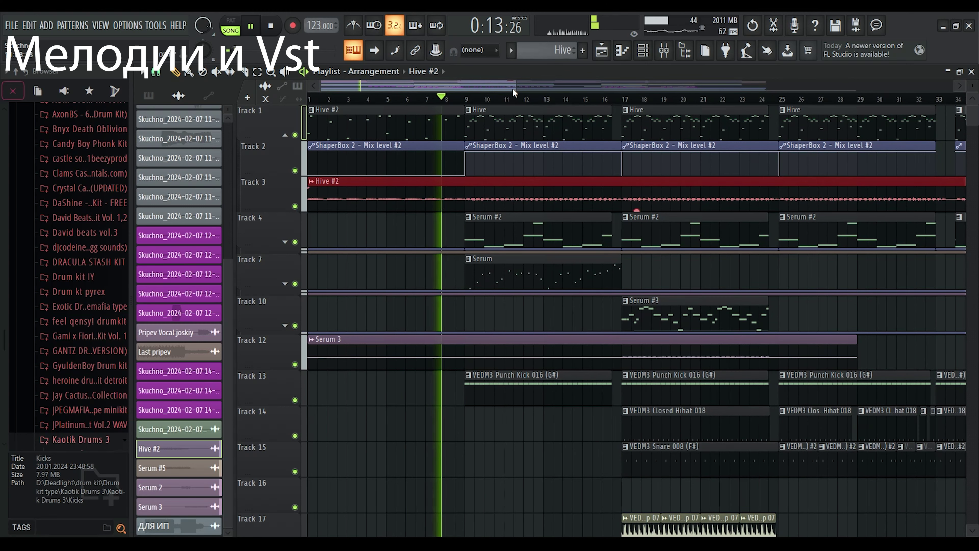
- Expand the group under Track 4 in the playlist and play the arrangement from bar 9
drag(514, 86, 604, 86)
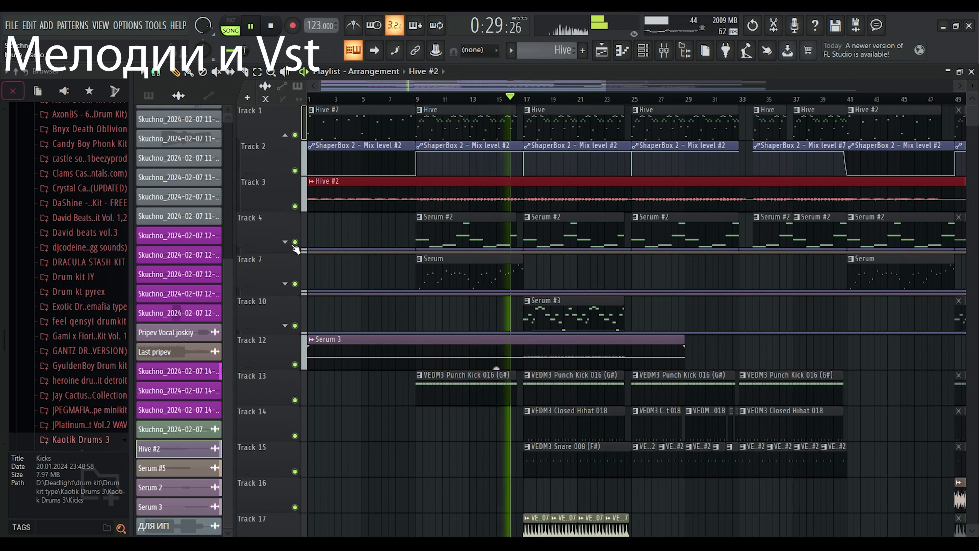
key(space)
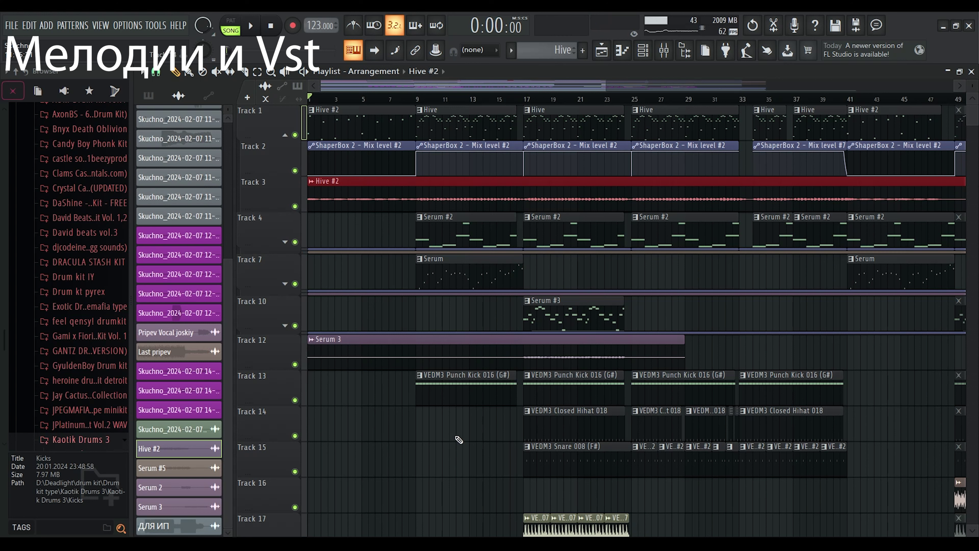
click(285, 240)
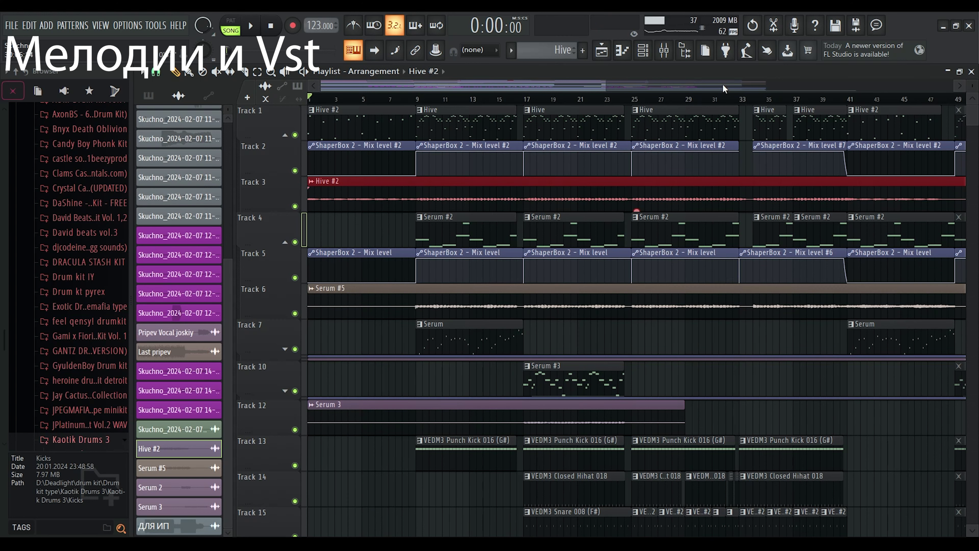
click(668, 57)
click(417, 98)
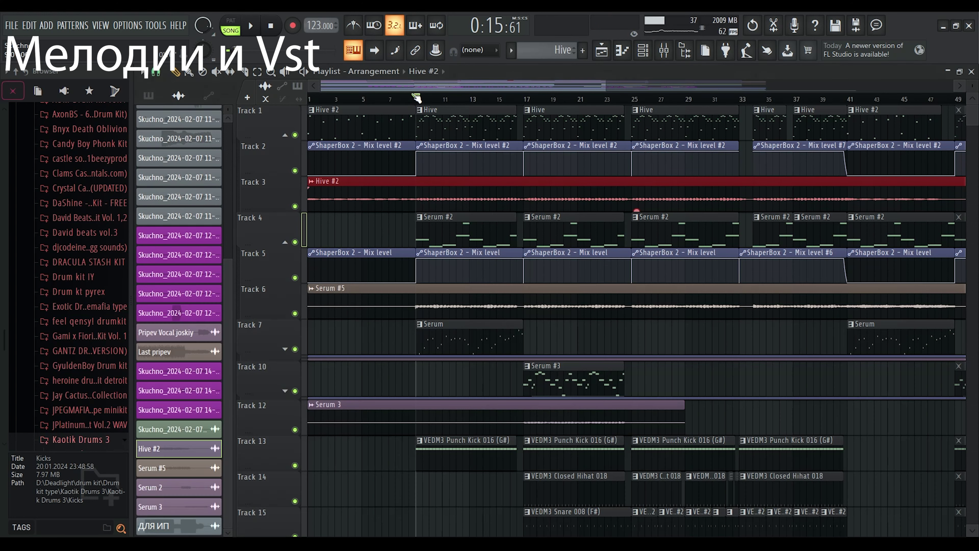
key(space)
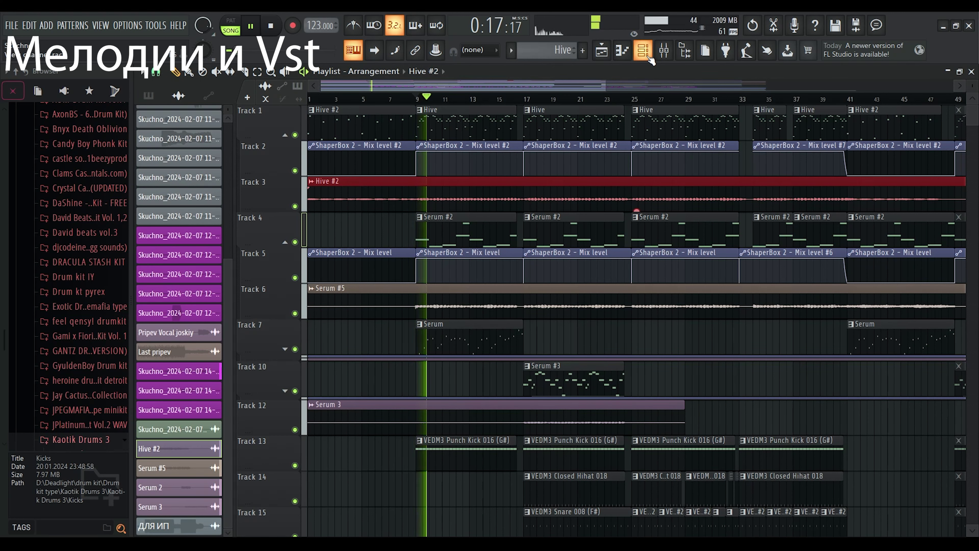
- Open the Serum #2 synth from the channel rack to examine its oscillator settings, close it and return to the playlist
click(642, 51)
click(267, 124)
drag(536, 114, 419, 115)
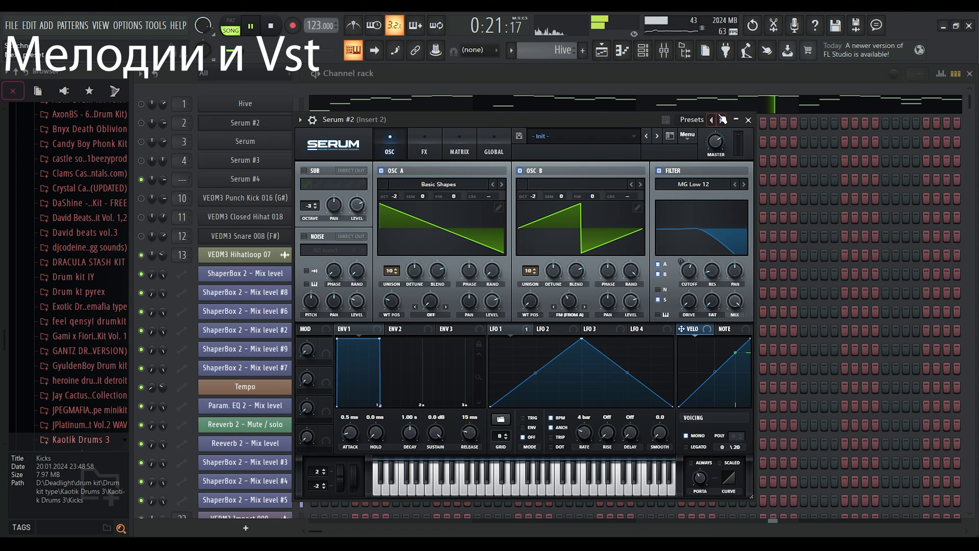
drag(628, 120, 689, 106)
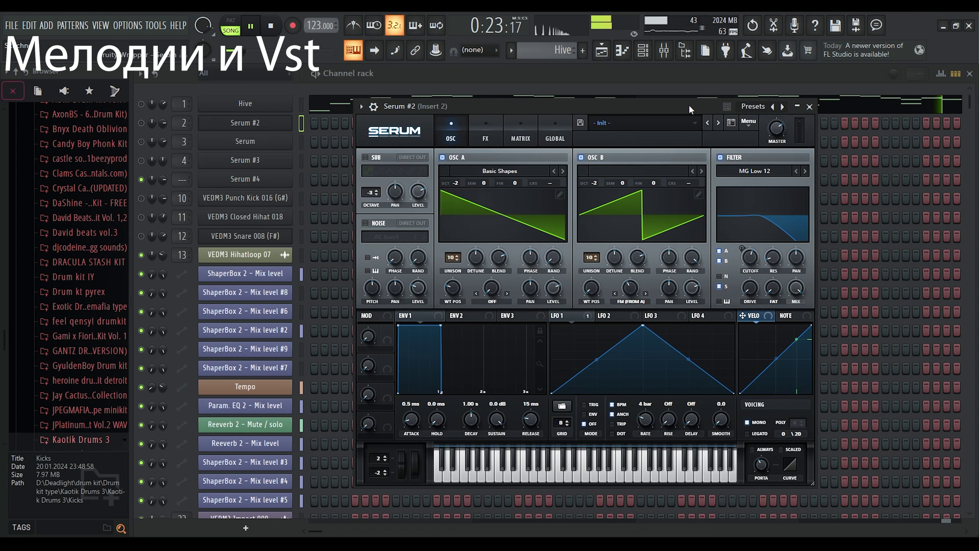
click(809, 106)
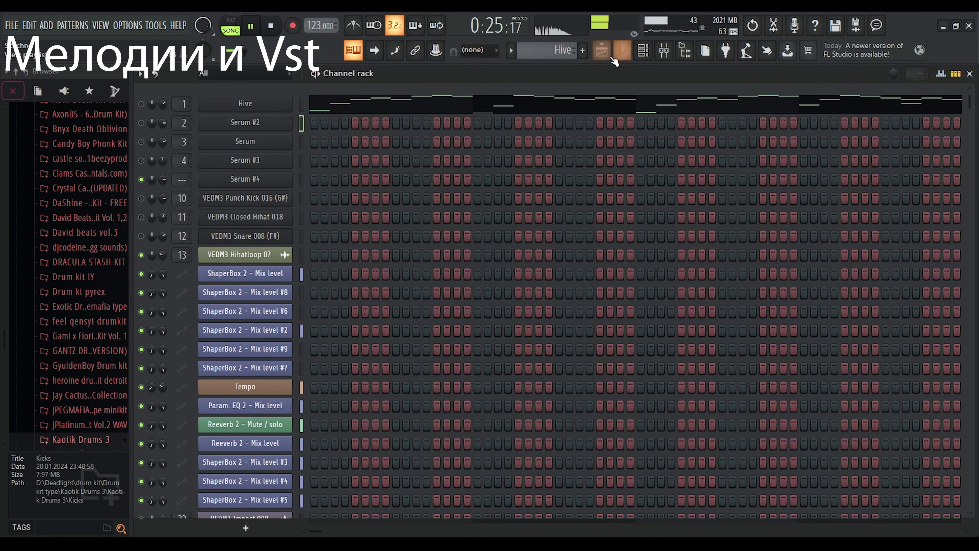
click(602, 51)
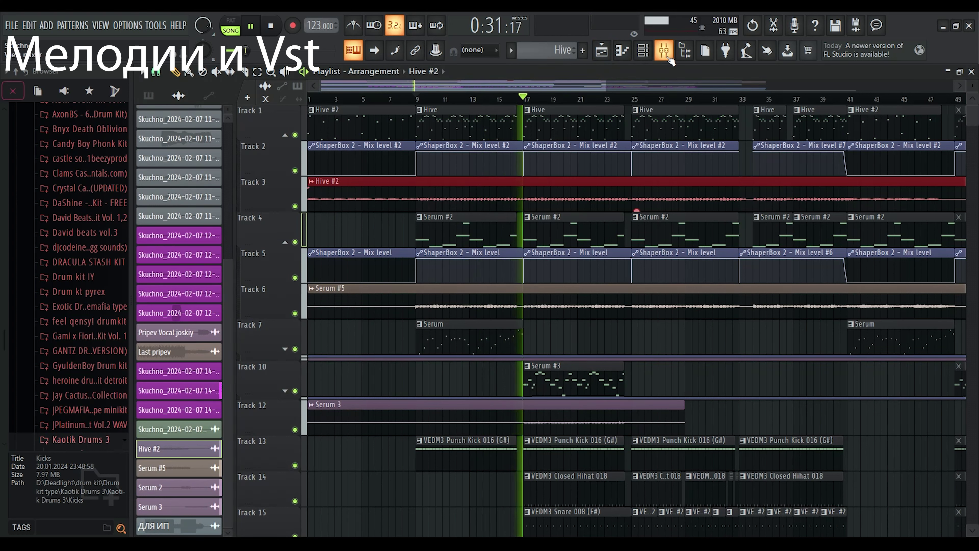
- Play the arrangement from bar 9 again, select the Serum 2 clip on Track 9 and view its mixer insert
key(space)
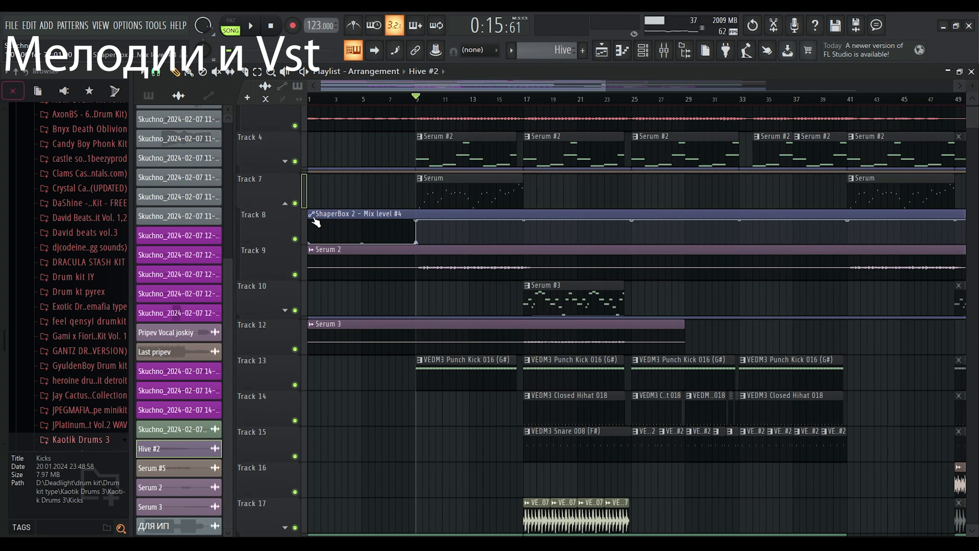
key(space)
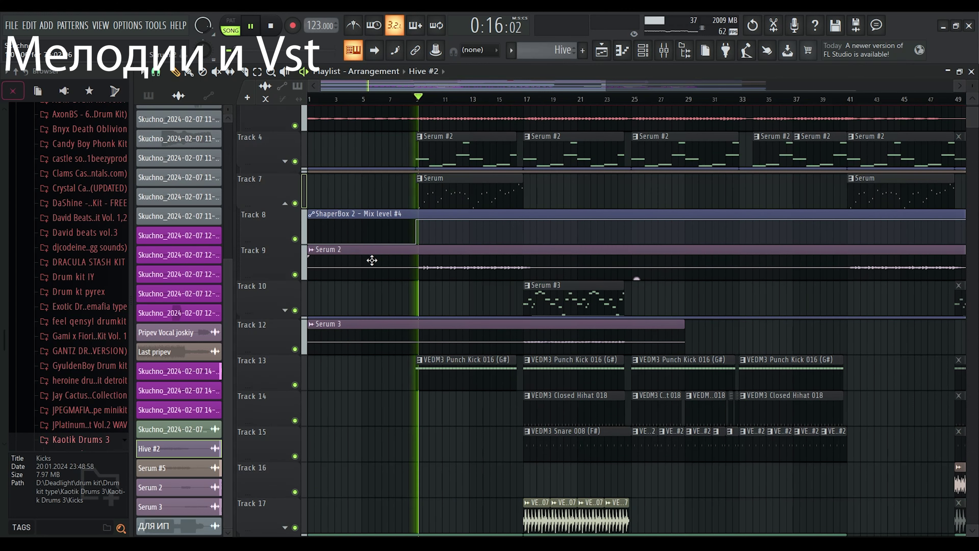
click(419, 253)
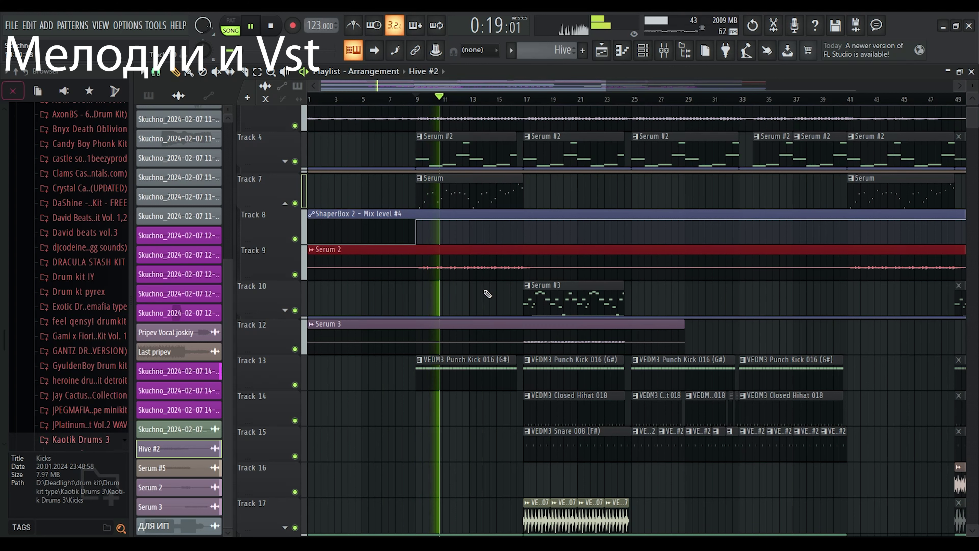
click(643, 53)
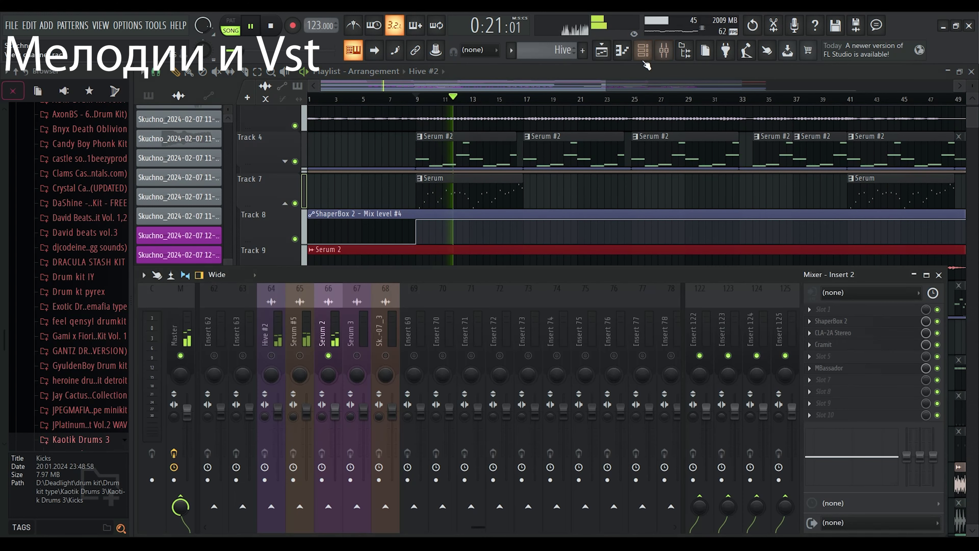
- Open the Serum synth on channel 3, review its FX, Matrix and OSC pages, and return to the playlist
click(643, 54)
click(261, 149)
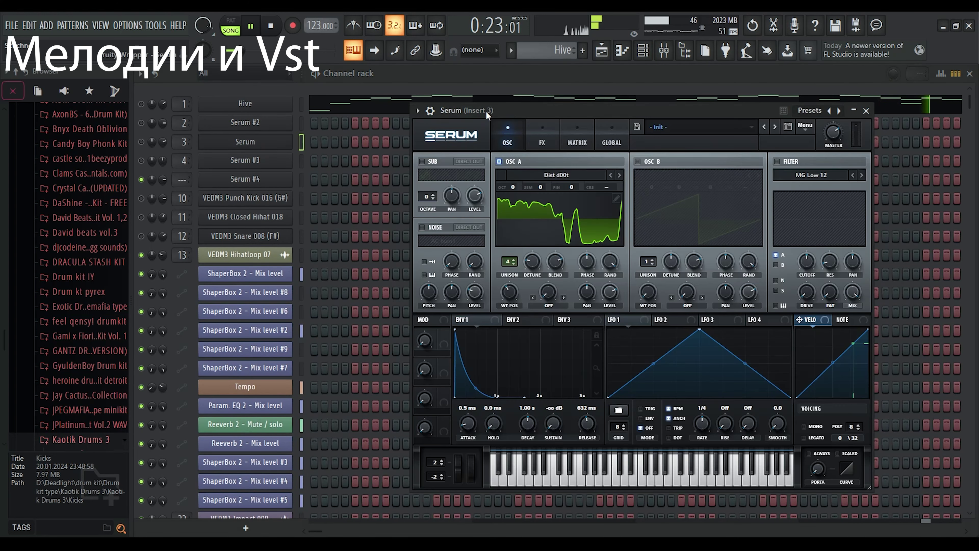
drag(485, 111, 399, 124)
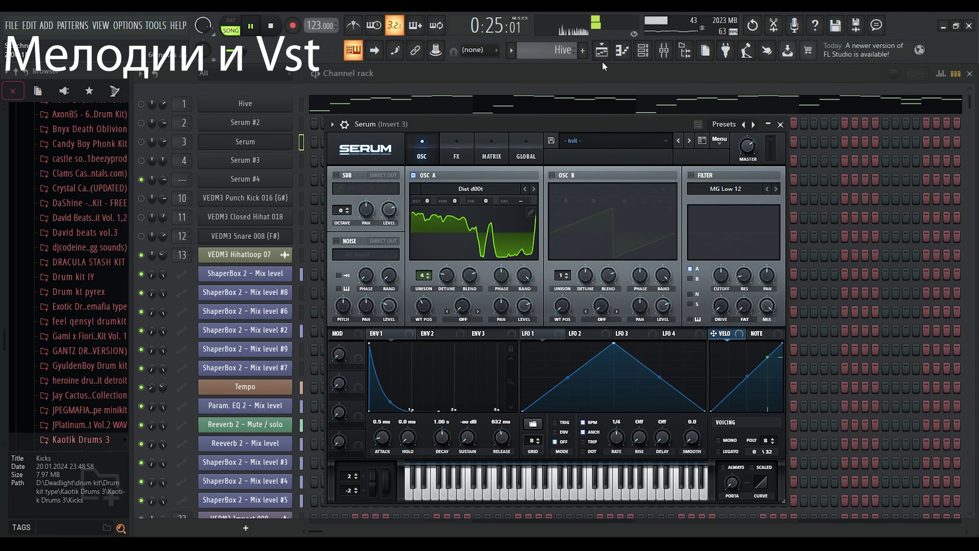
click(455, 156)
click(489, 147)
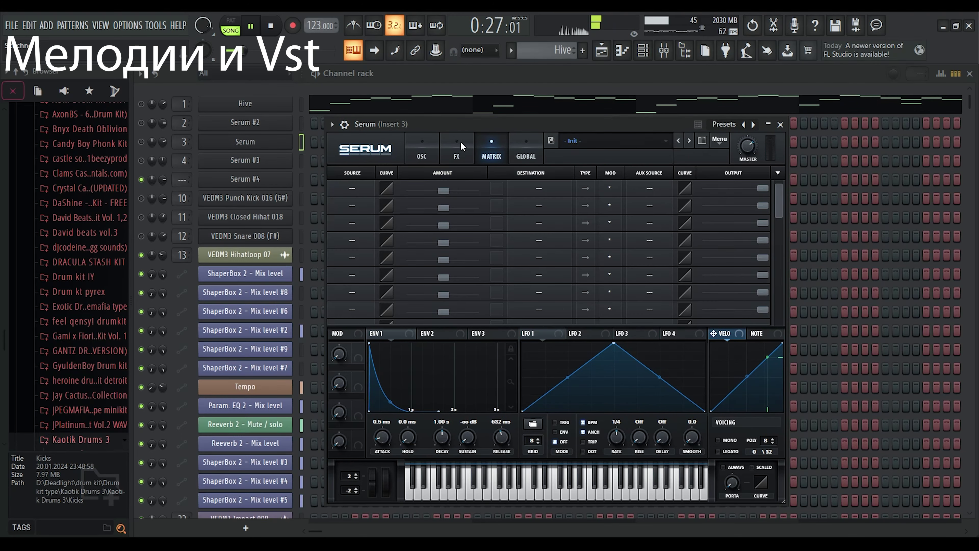
click(421, 142)
click(601, 55)
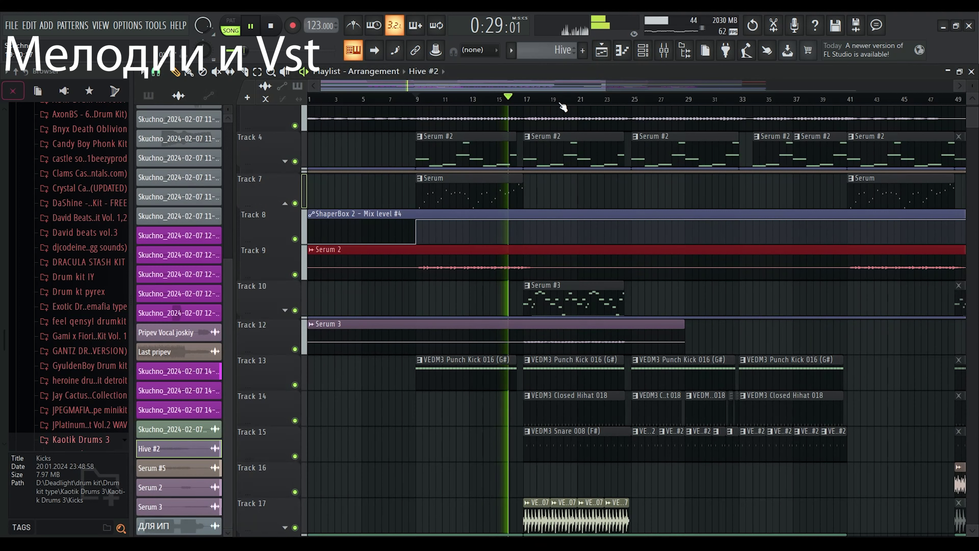
- Play the Serum 3 part around bar 17 in the playlist and view its insert in the mixer
click(667, 52)
scroll(487, 313, down, 10)
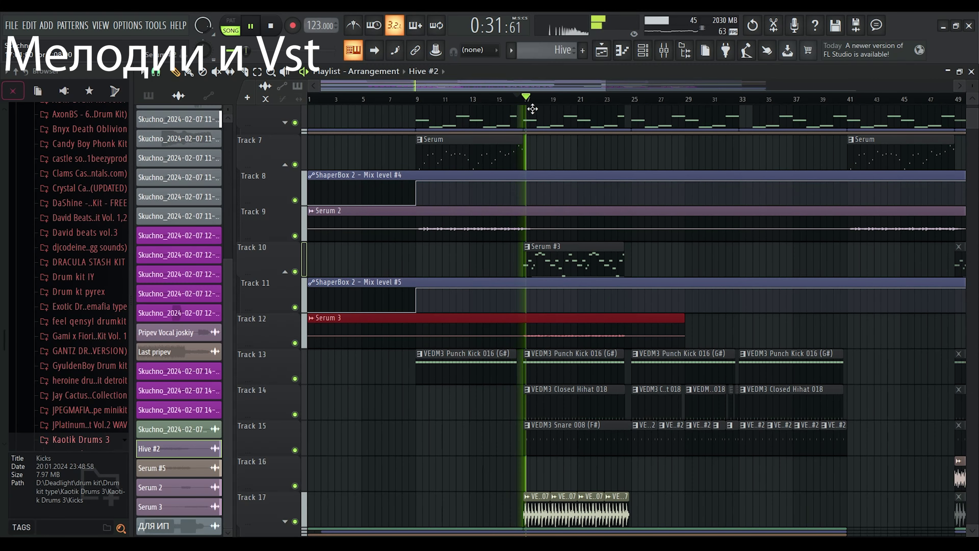
click(663, 52)
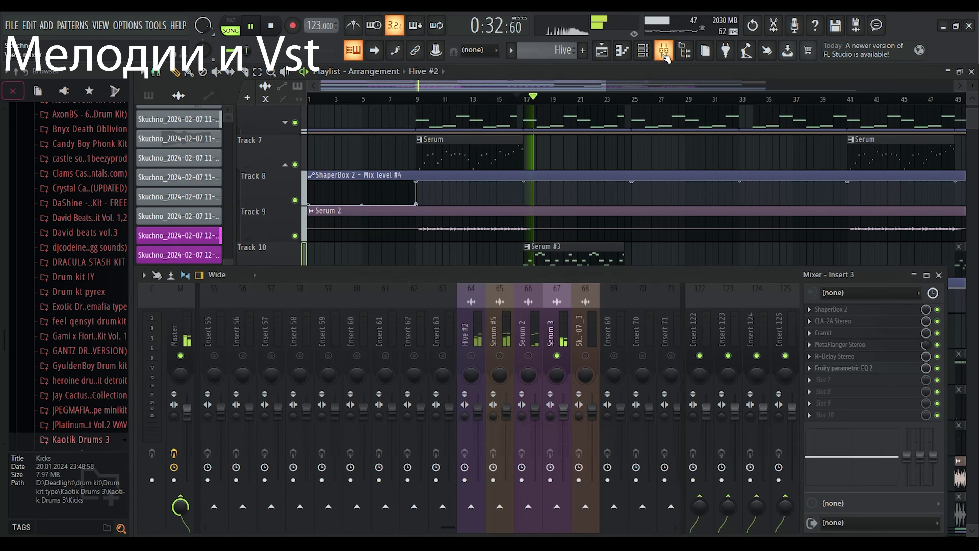
- Open the Serum #3 synth from the channel rack, review its FX, Matrix and OSC pages, and close it
click(643, 51)
click(274, 161)
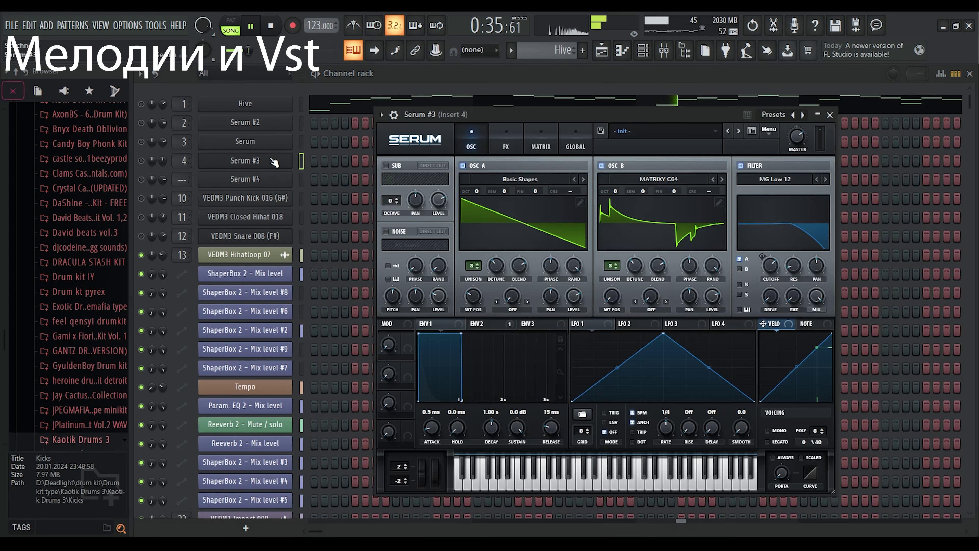
drag(466, 112, 330, 108)
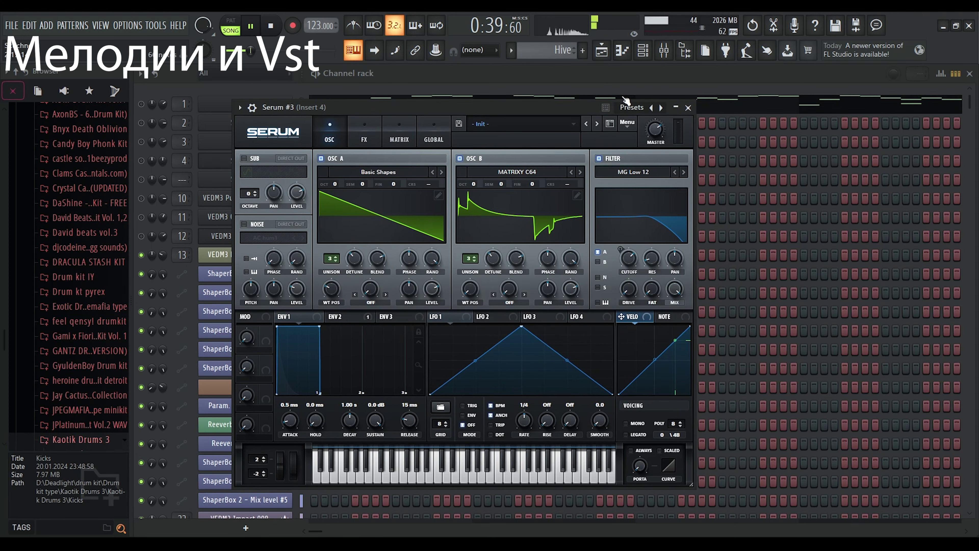
click(357, 131)
click(337, 129)
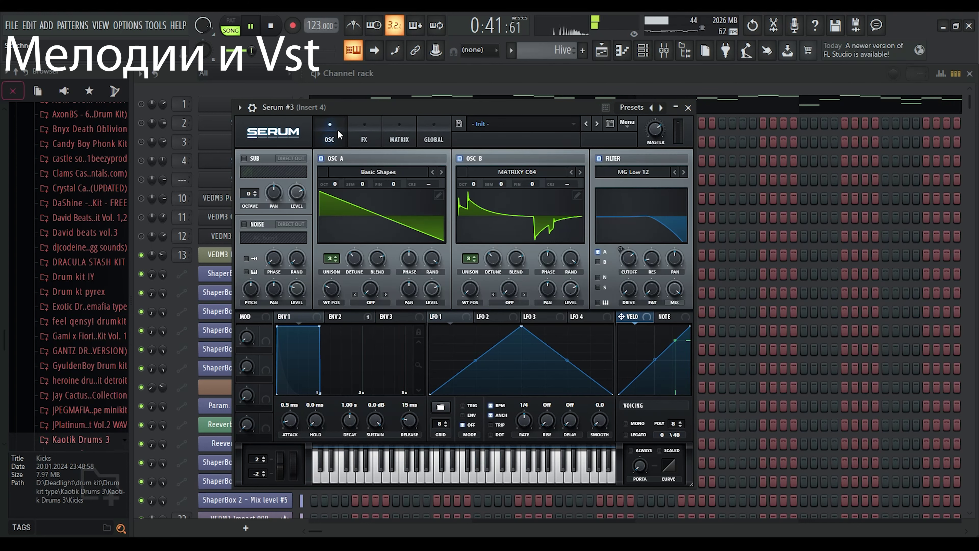
click(398, 133)
click(330, 133)
click(688, 108)
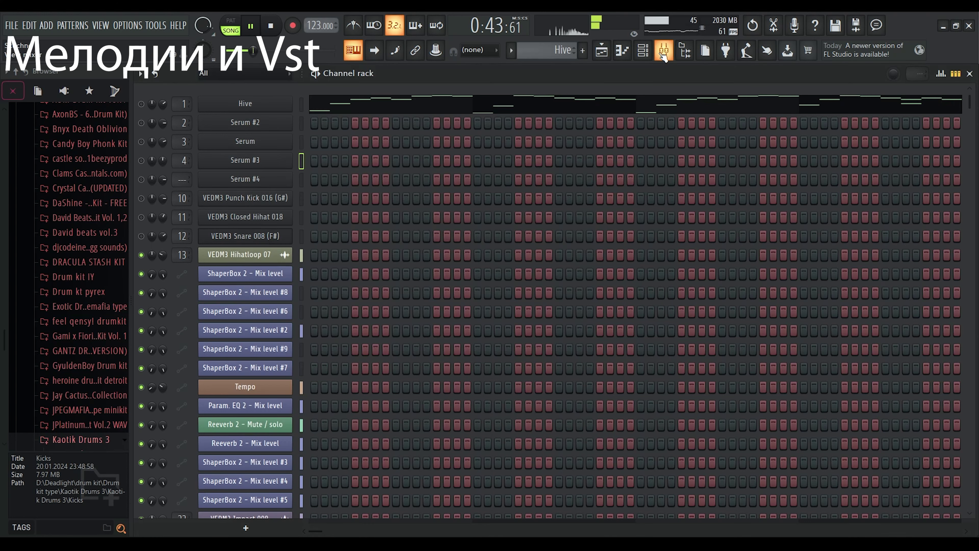
- Return to the playlist, clear the clip selection and stop playback
click(663, 55)
click(663, 54)
click(603, 54)
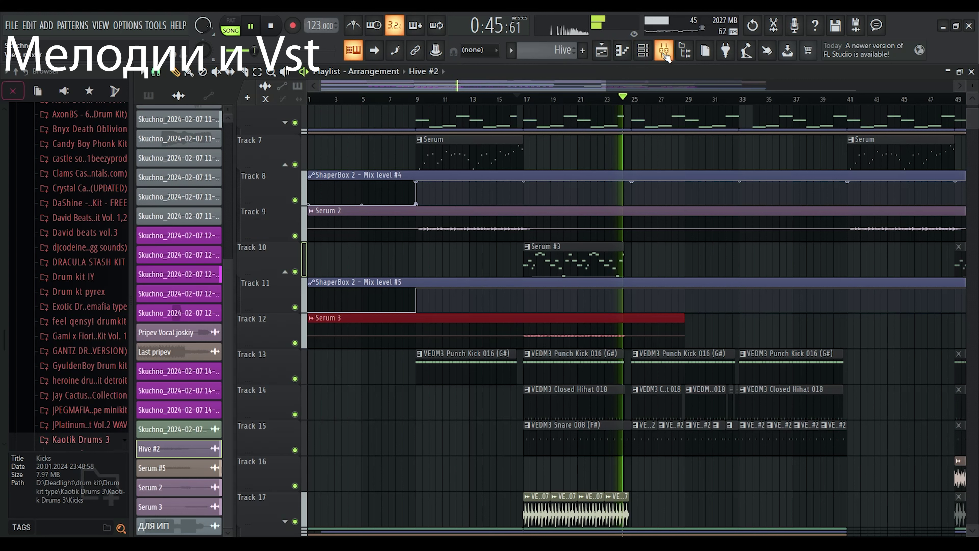
ctrl+click(679, 258)
key(space)
- Review the drum channels in the channel rack and their playlist clips during playback, and stop the song
click(664, 51)
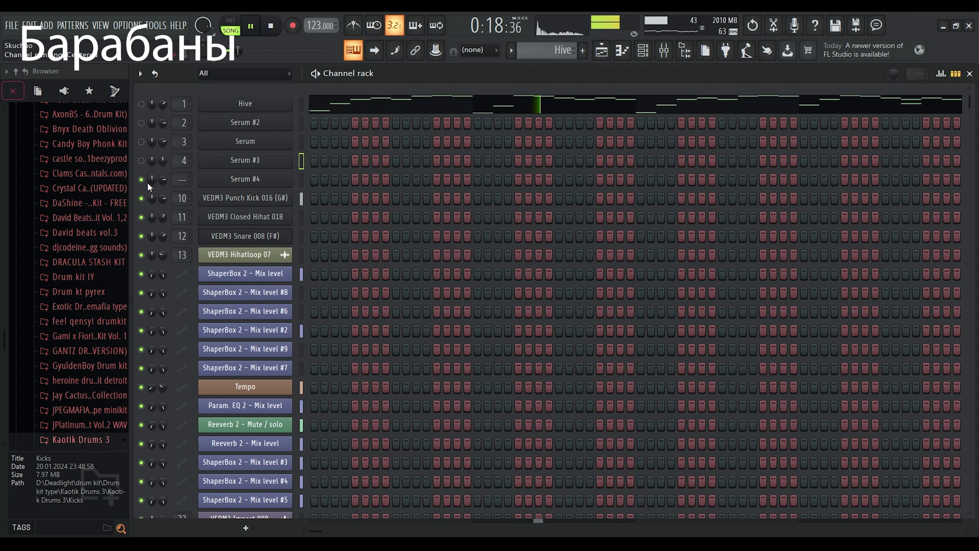
click(608, 54)
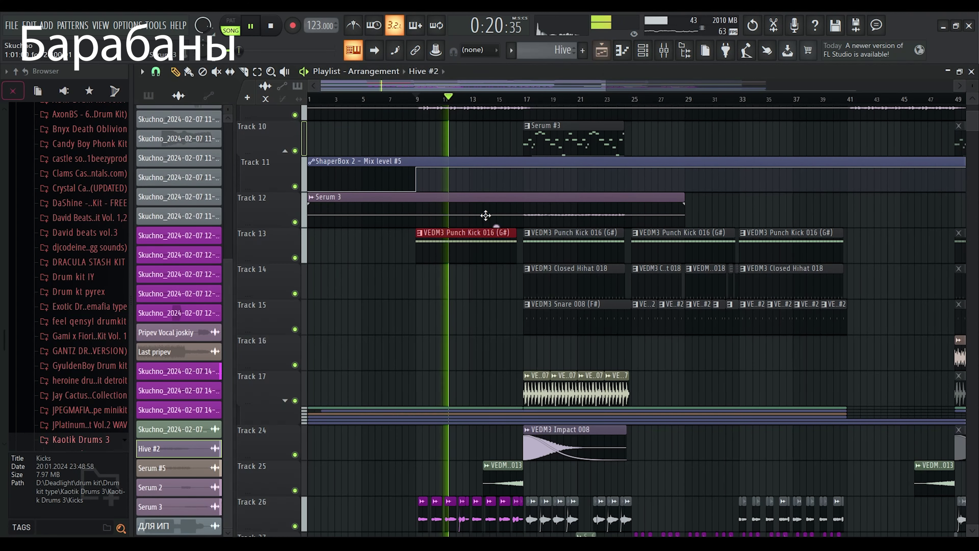
key(space)
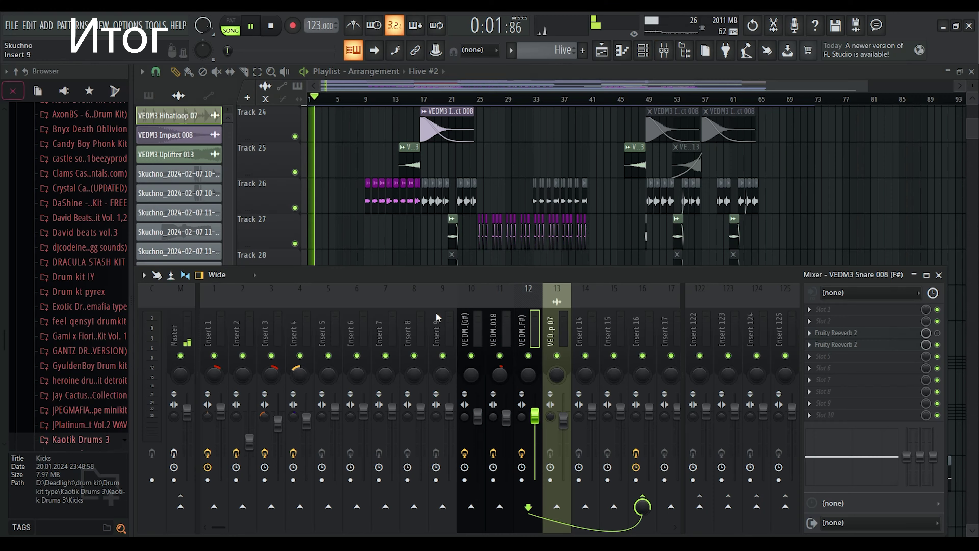
- Look through the mixer inserts while the song plays, close the mixer and go back to the first playlist tracks
scroll(481, 312, right, 6)
scroll(481, 312, left, 4)
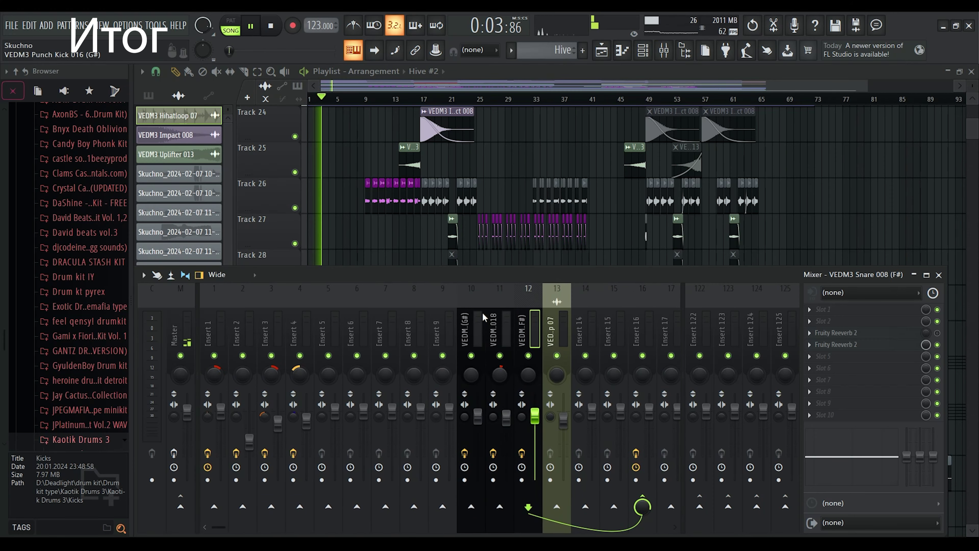
key(F9)
scroll(430, 223, up, 2)
scroll(443, 246, up, 8)
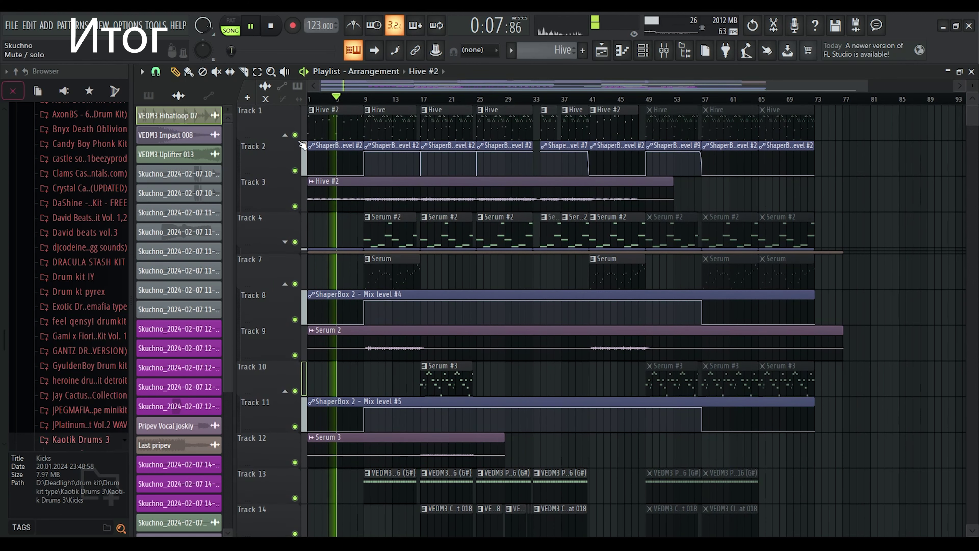
- Collapse the track groups under Tracks 1, 7 and 10, and group Track 12 with the track above it
click(285, 136)
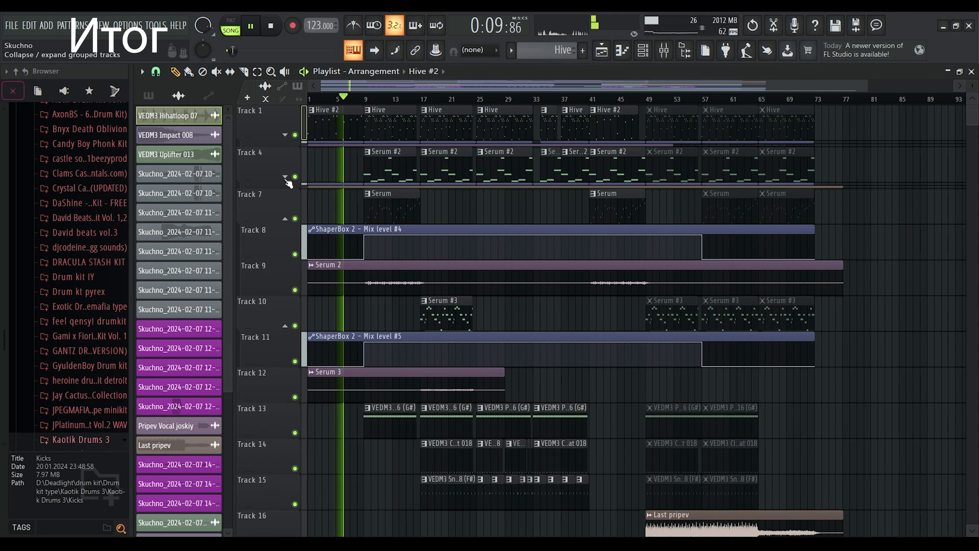
click(285, 218)
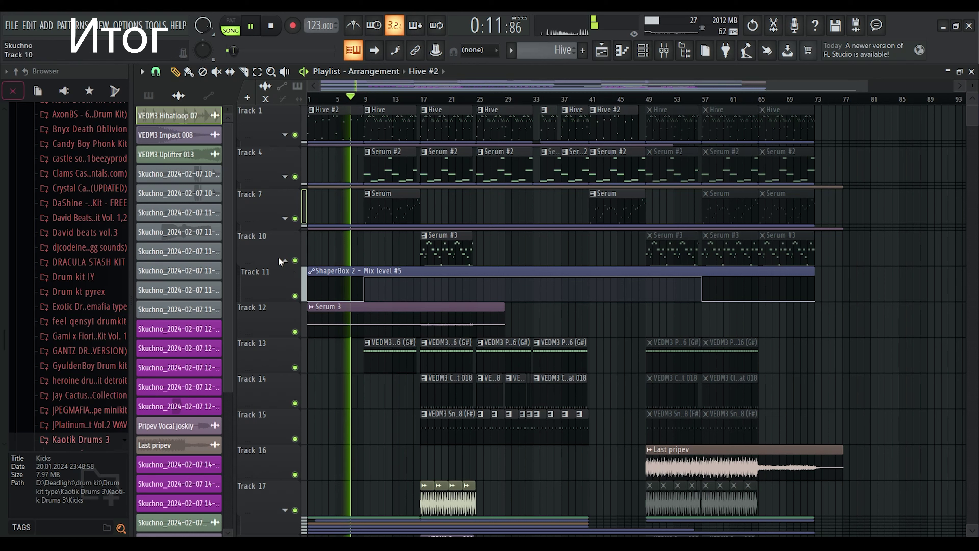
click(285, 260)
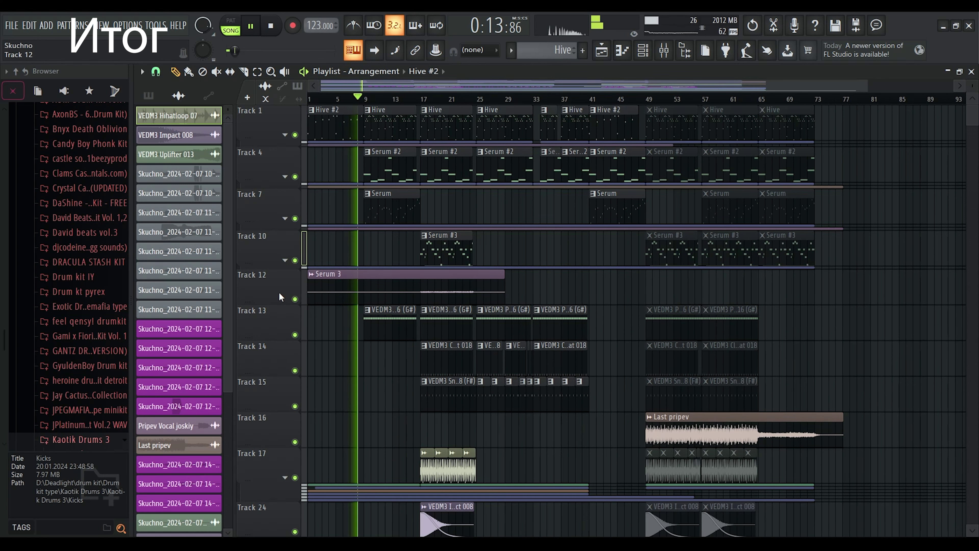
key(shift+g)
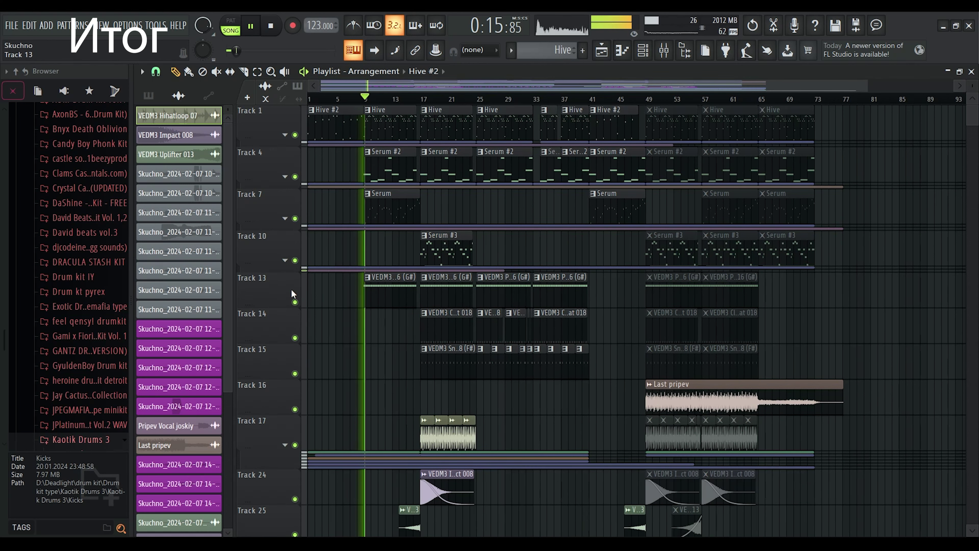
- Look over the lower playlist tracks down to the full audio clip on Track 42, and open the mixer
scroll(414, 83, up, 2)
scroll(586, 302, down, 4)
scroll(605, 137, down, 3)
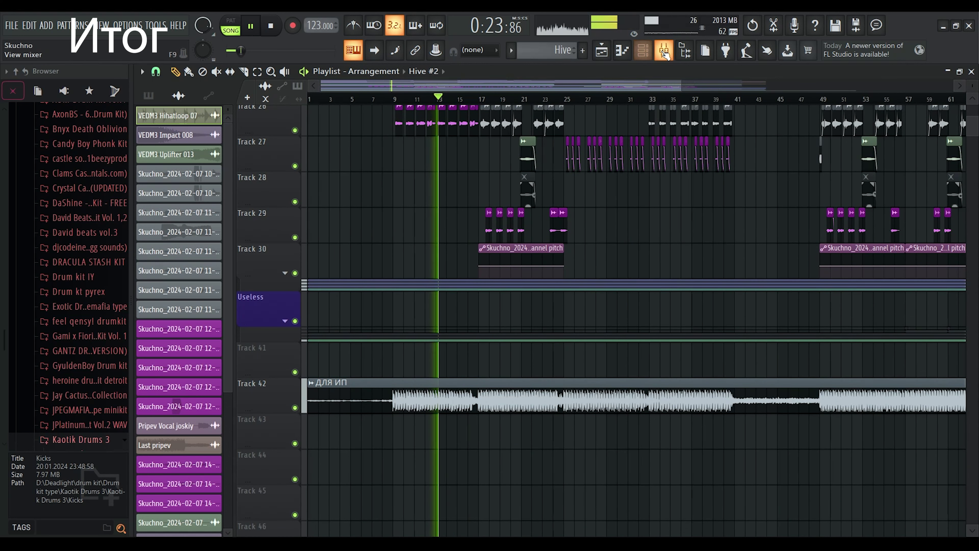
click(663, 51)
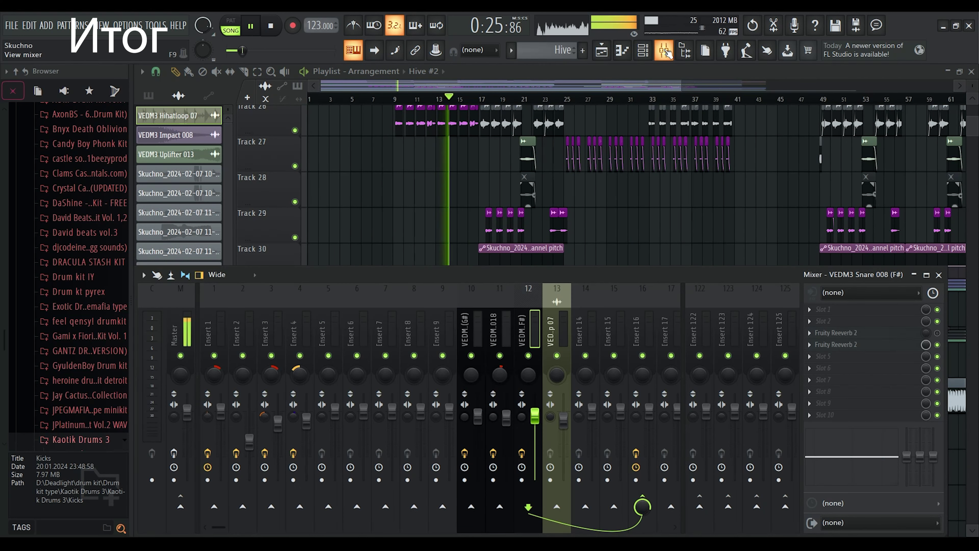
- Close the mixer and examine the vocal clips on Tracks 26 to 29 around bars 17 to 25 during playback
click(665, 50)
click(472, 396)
scroll(457, 308, up, 4)
scroll(457, 308, right, 1)
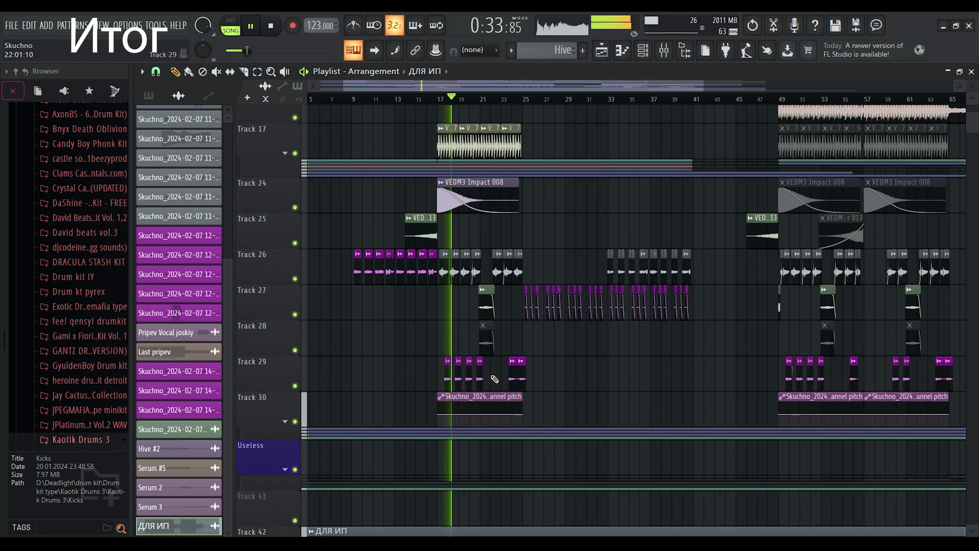
drag(613, 228, 499, 379)
ctrl+scroll(498, 379, up, 6)
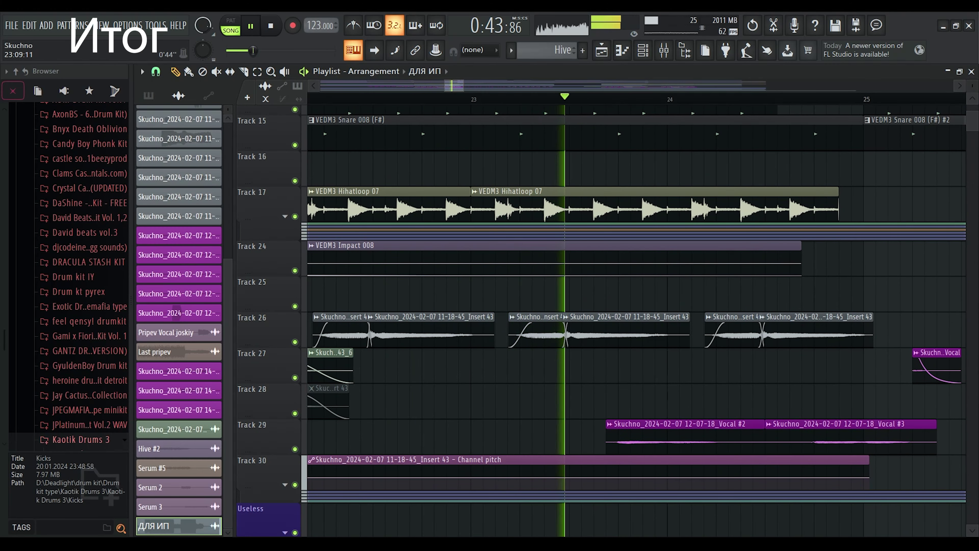
ctrl+scroll(493, 379, down, 6)
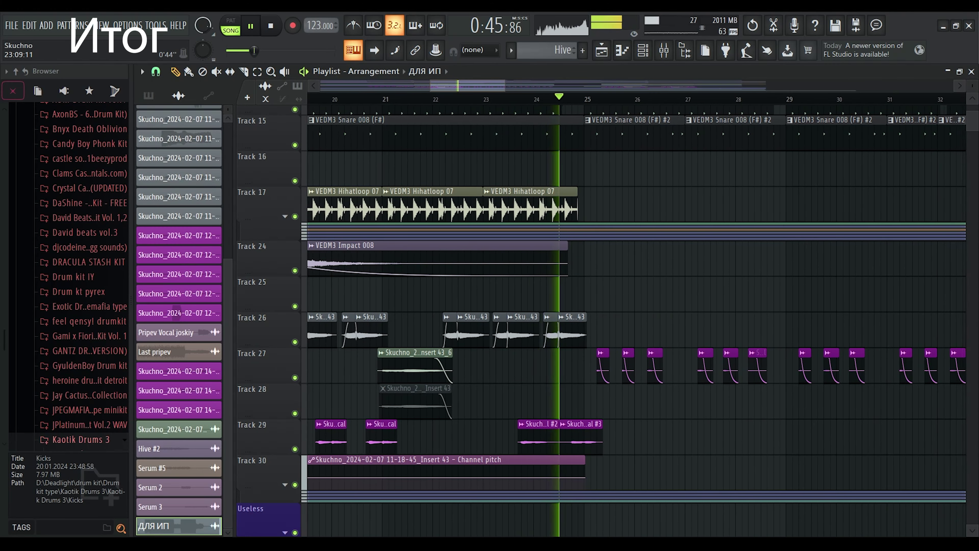
- Look over the melody, drum and vocal clips between bars 25 and 41 while the song plays
ctrl+scroll(493, 379, up, 2)
ctrl+scroll(493, 379, down, 1)
scroll(493, 379, up, 5)
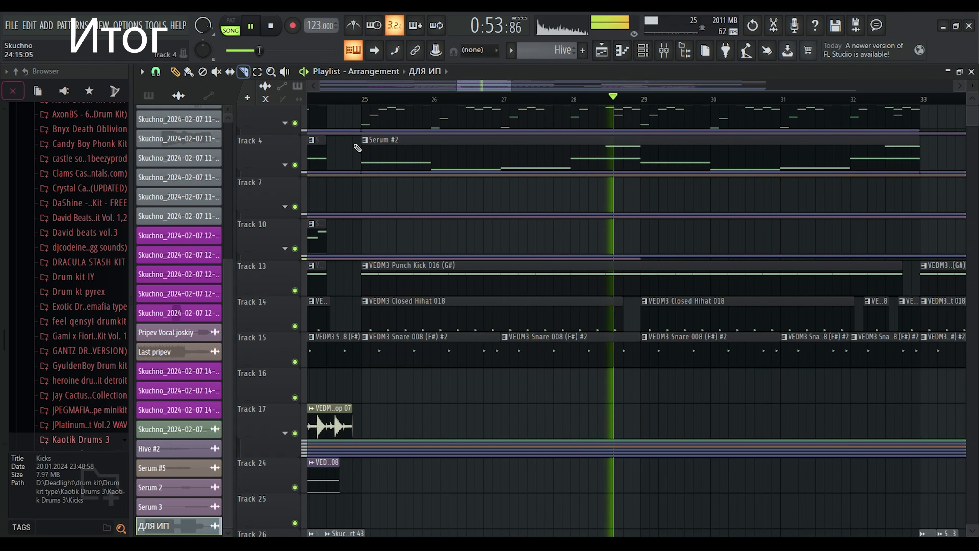
drag(652, 261, 357, 273)
scroll(536, 96, down, 2)
scroll(585, 99, up, 5)
drag(585, 501, 337, 274)
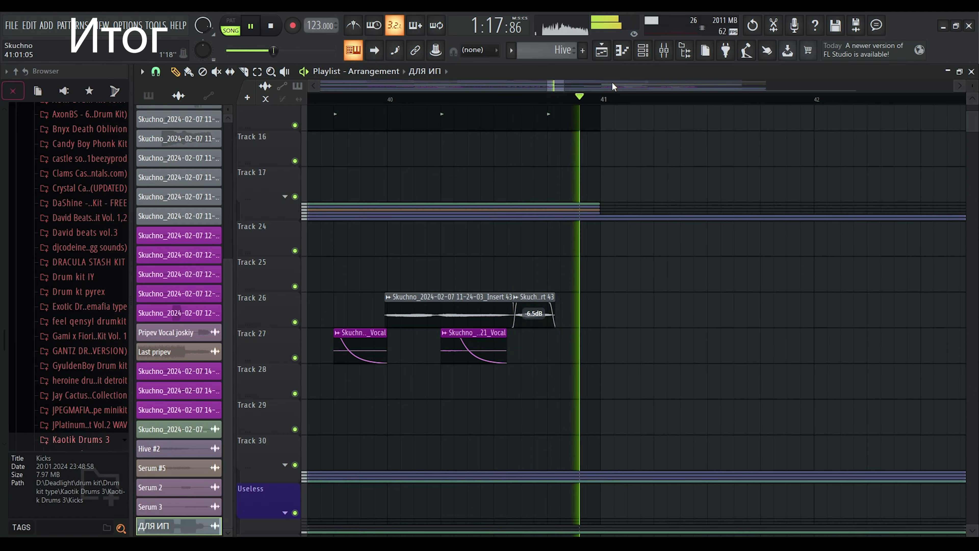
- Review the clips from bar 49 onward, from the Last pripev clip down to the audio on Track 42
scroll(612, 87, down, 5)
drag(633, 176, 402, 202)
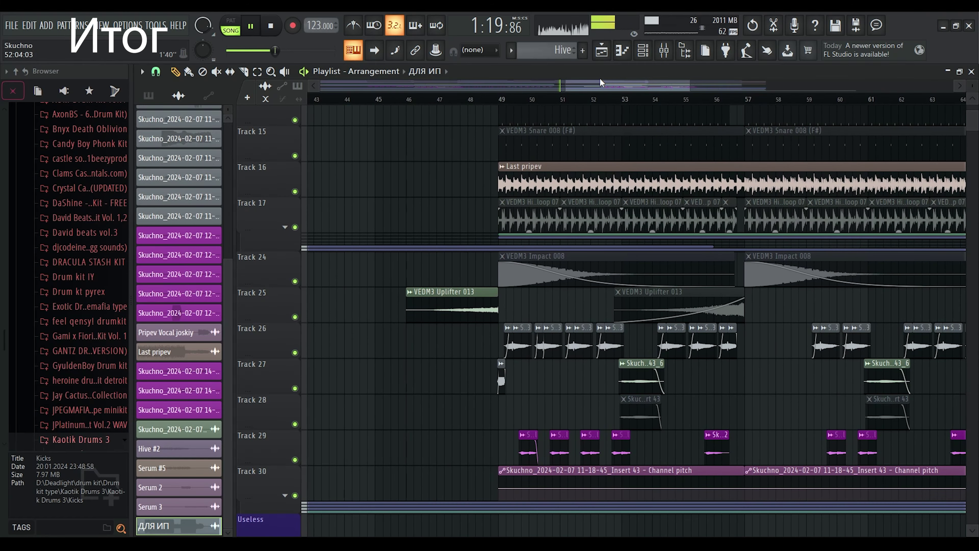
scroll(601, 82, up, 4)
scroll(680, 197, down, 5)
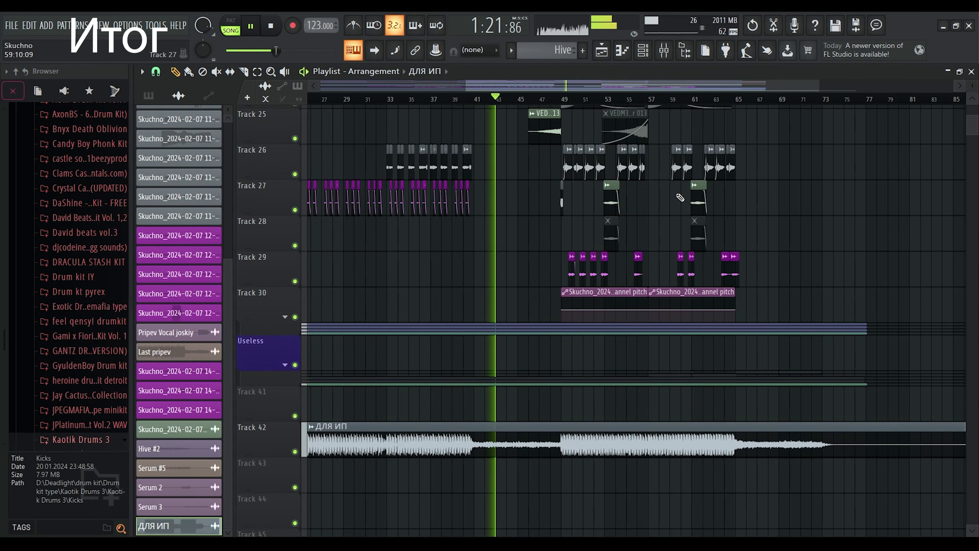
scroll(689, 155, up, 2)
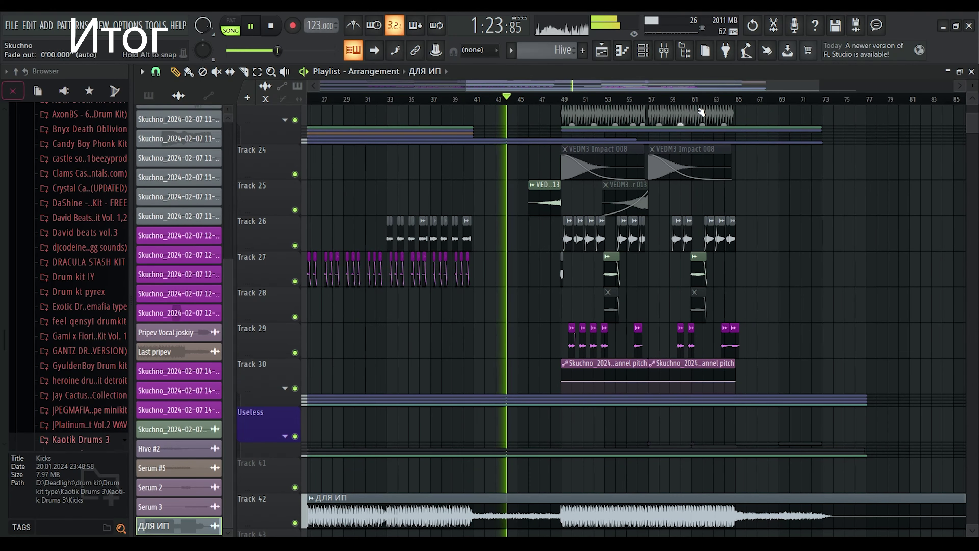
- Expand the track group under Track 30 and review its automation clips on Tracks 31 to 34
click(286, 389)
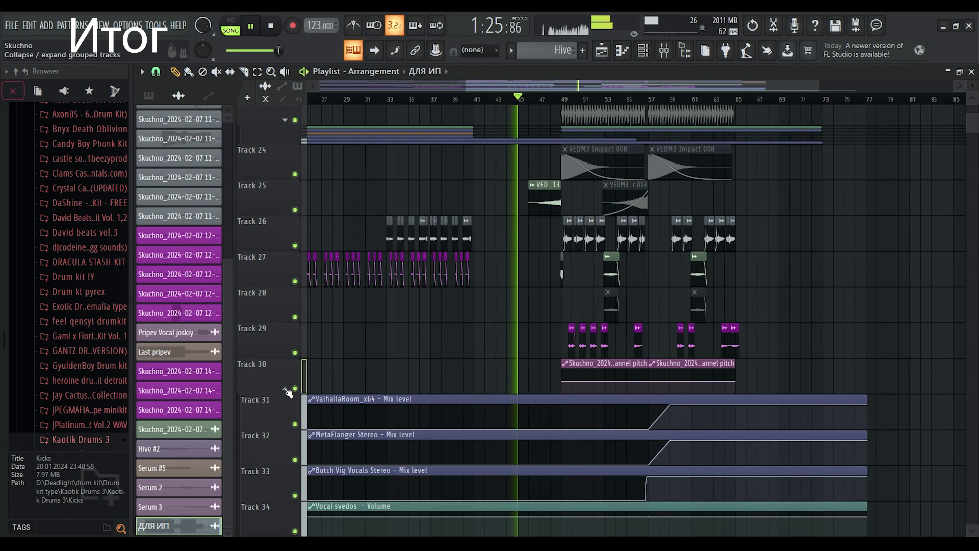
scroll(287, 425, down, 3)
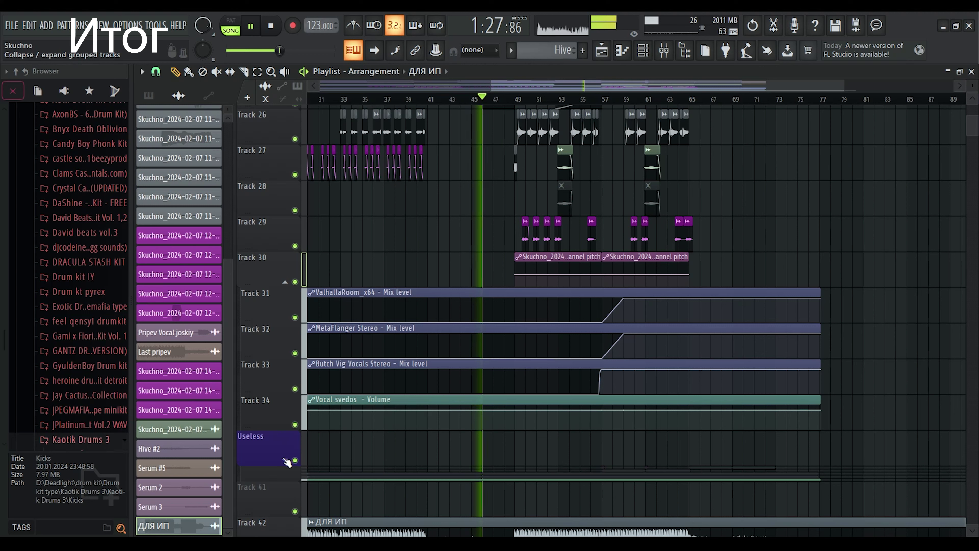
scroll(434, 381, up, 3)
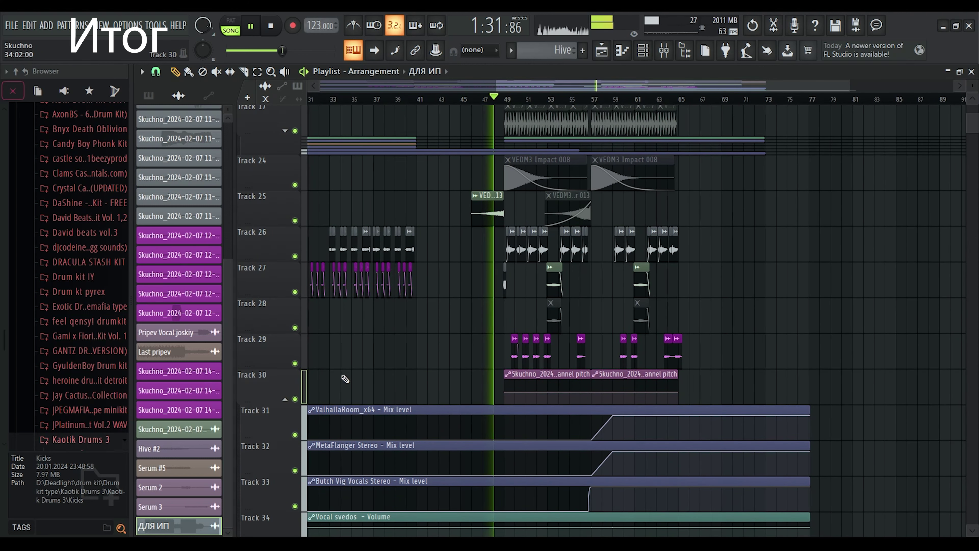
scroll(291, 374, up, 2)
scroll(607, 99, down, 3)
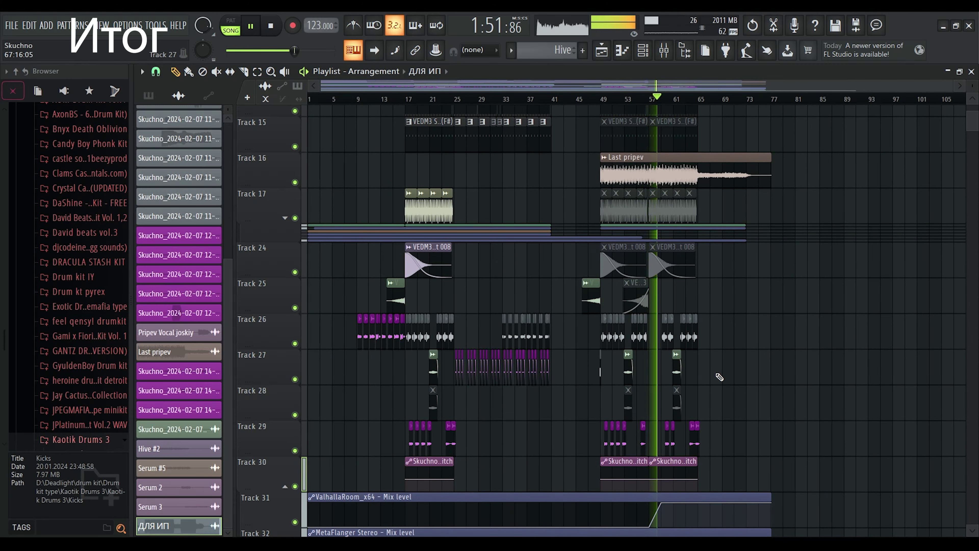
- Select the mix level automation clips on Tracks 31 to 33 and inspect the vocal clips around bars 62 to 65
drag(731, 418, 697, 166)
drag(680, 232, 615, 327)
drag(624, 407, 596, 340)
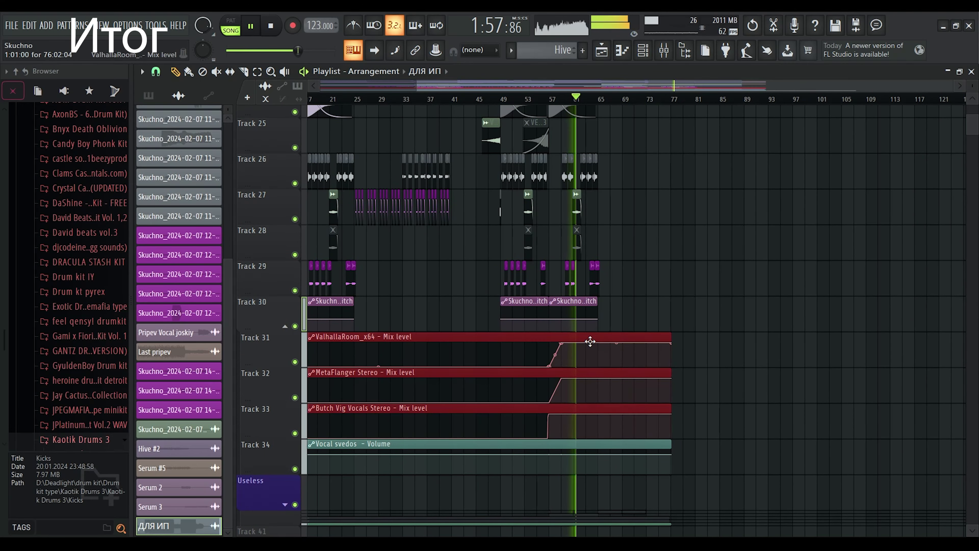
scroll(598, 91, up, 2)
scroll(695, 99, up, 6)
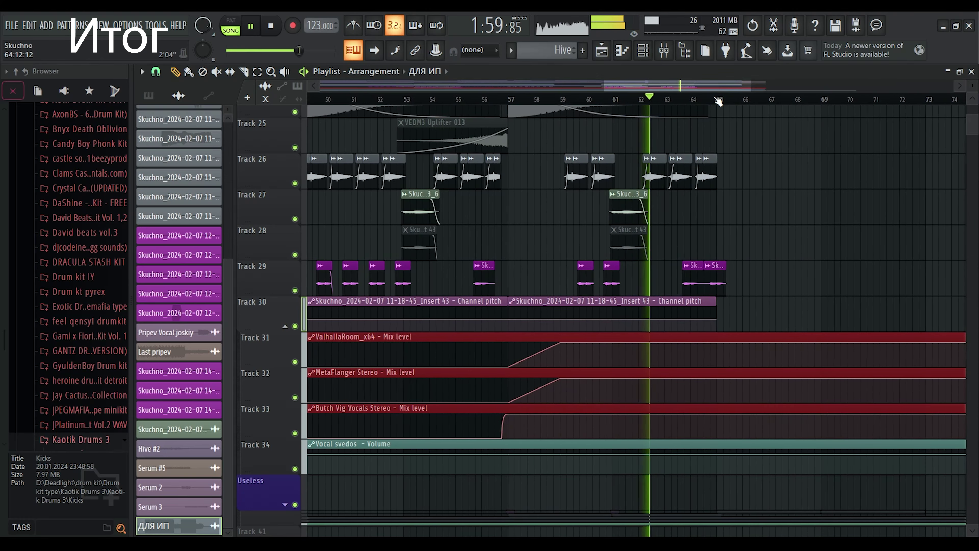
scroll(717, 101, up, 4)
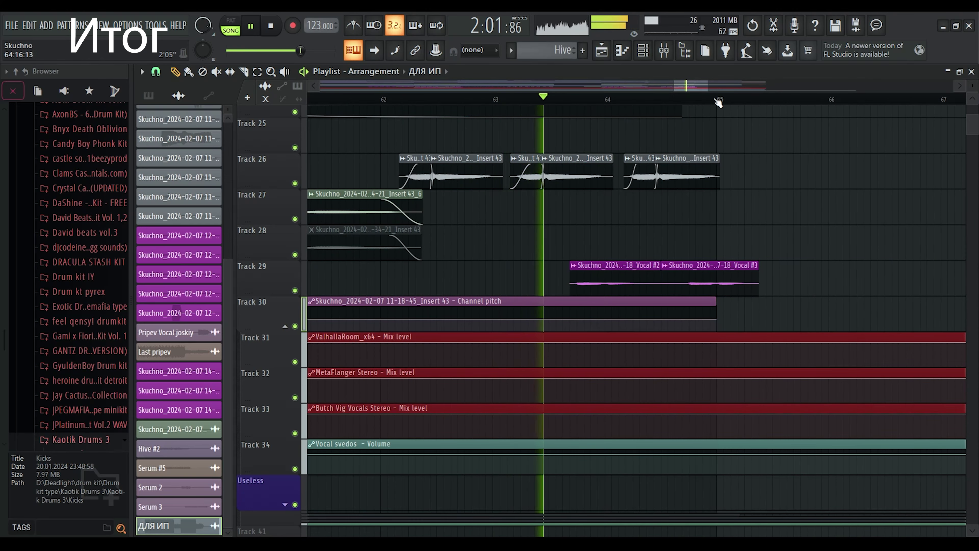
scroll(717, 101, up, 1)
- Look over the end of the arrangement, from the impact clips on Track 24 down to the full audio clip on Track 42
scroll(718, 101, down, 8)
scroll(612, 82, down, 2)
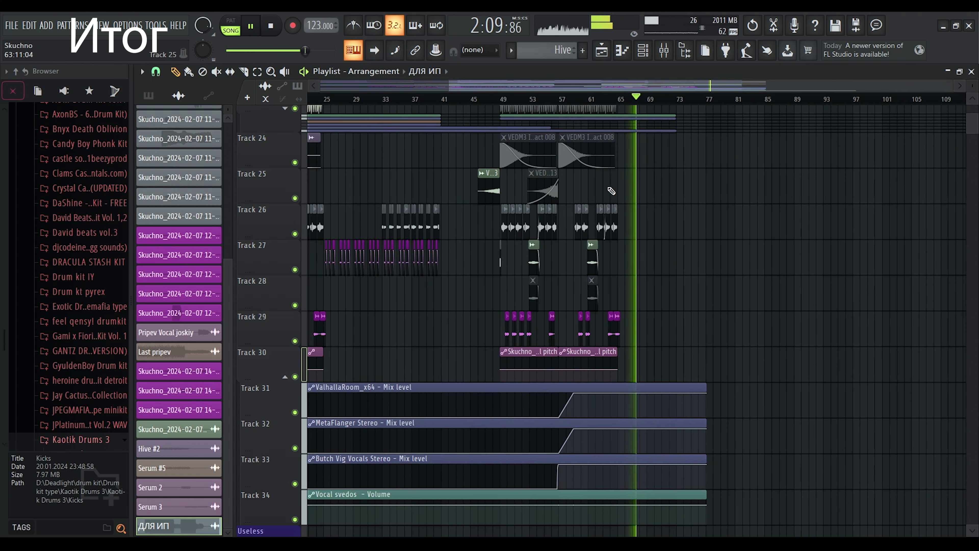
scroll(611, 190, down, 6)
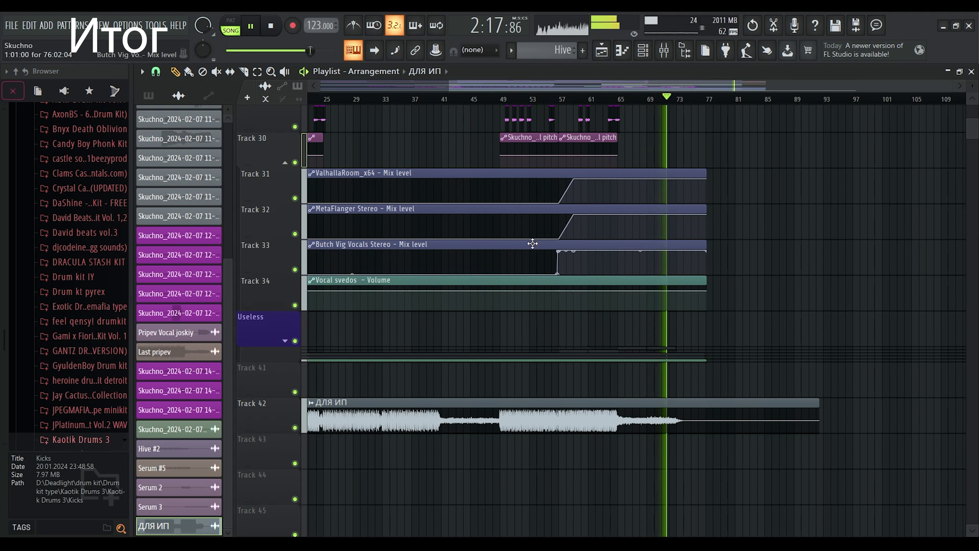
drag(785, 163, 703, 160)
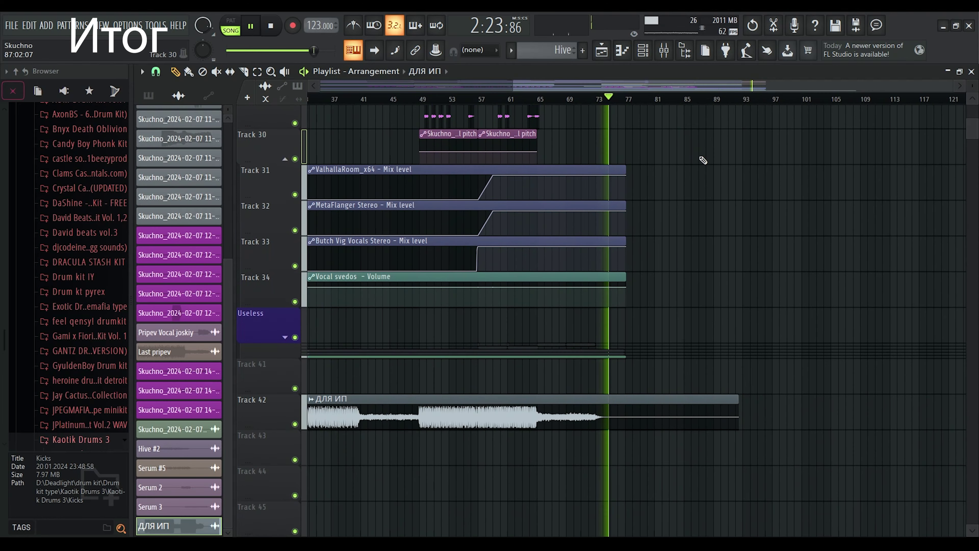